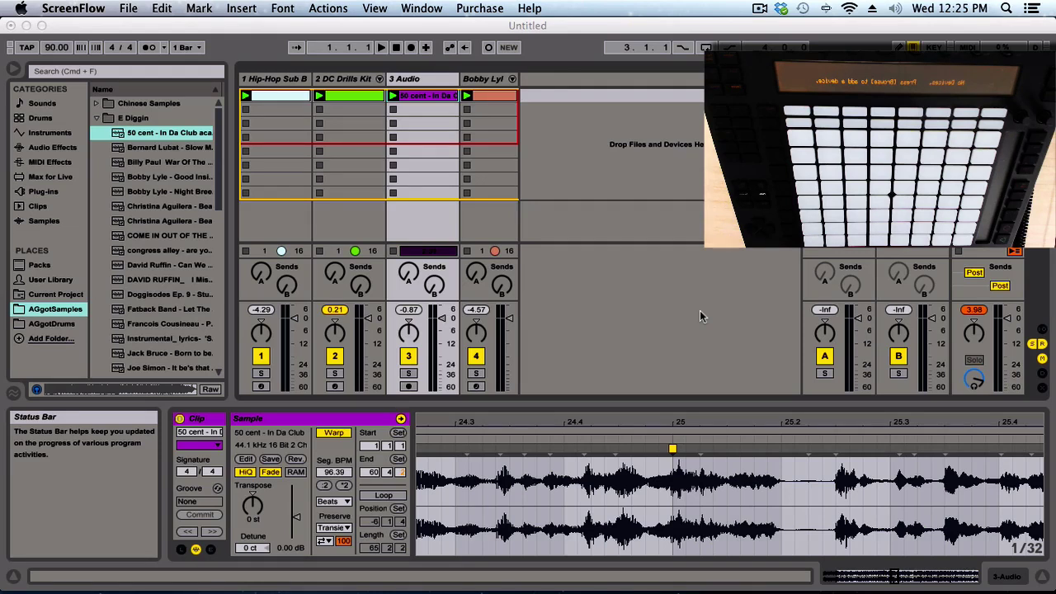
# Delete tracks 3 and 4, then preview the second sample in the E Diggin folder
pyautogui.click(474, 78)
pyautogui.click(475, 80)
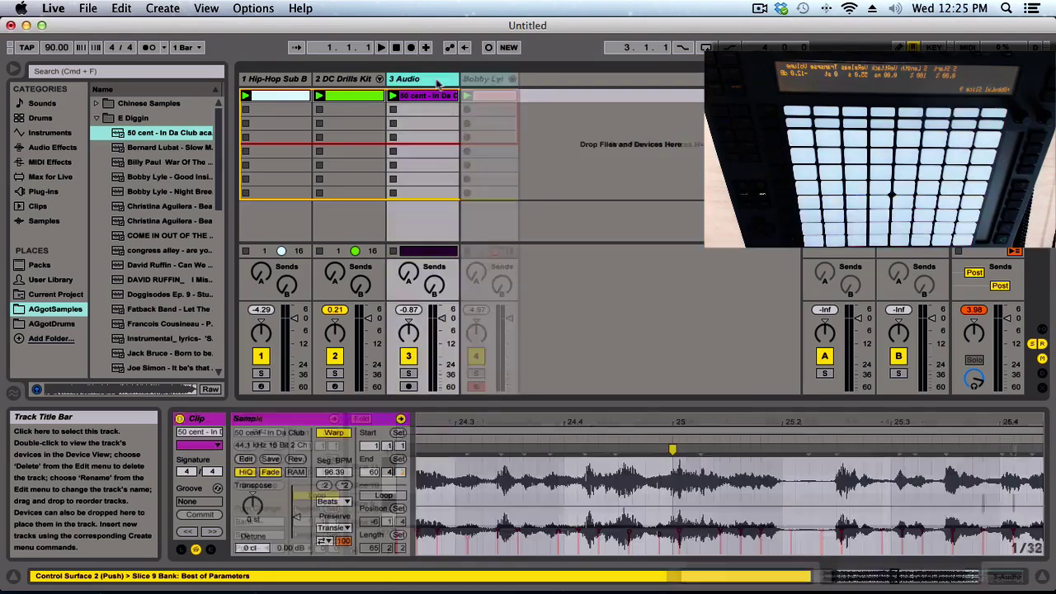
pyautogui.press('Delete')
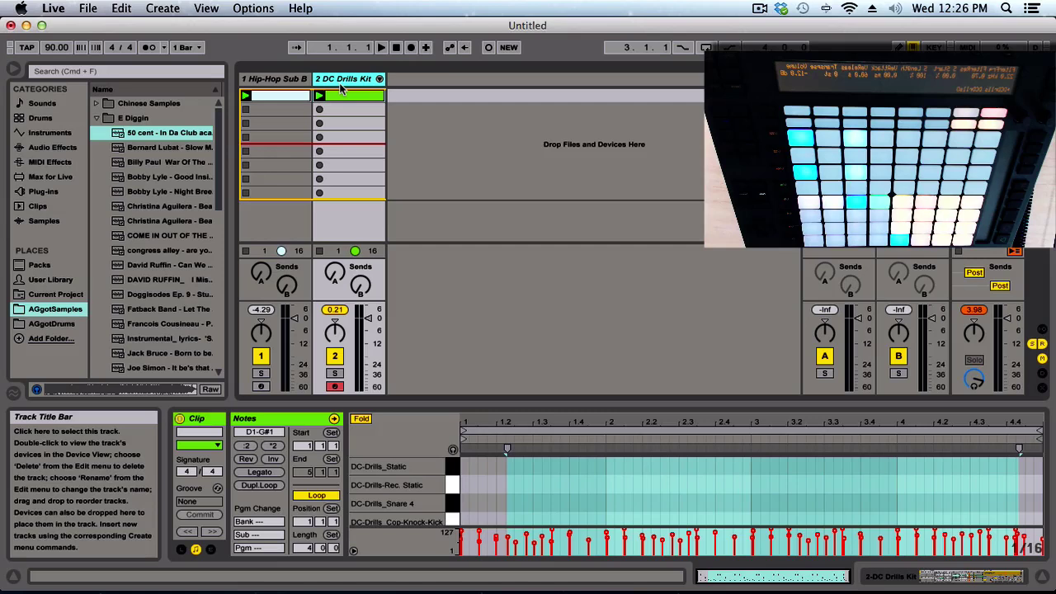
pyautogui.click(144, 150)
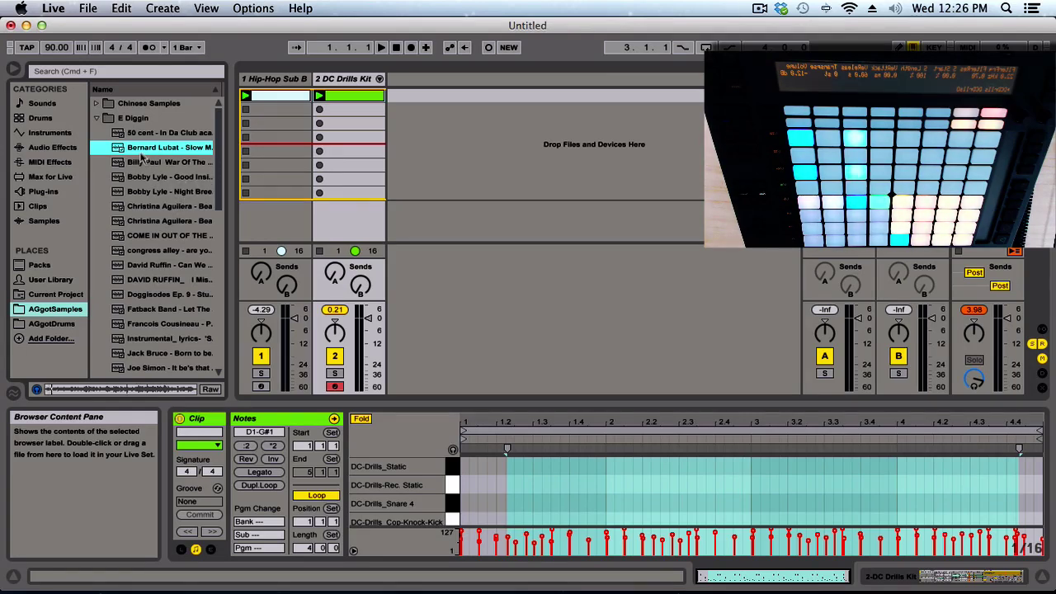
# Drop the Bernard Lubat sample onto a new audio track and move its start marker to 0.0.965
pyautogui.moveTo(165, 148); pyautogui.dragTo(417, 97)
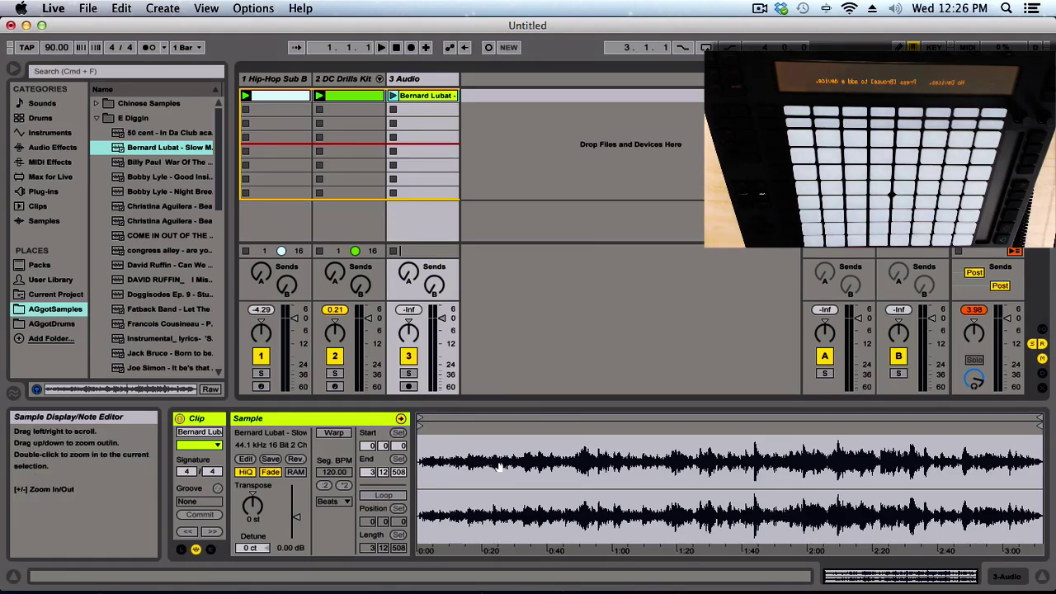
pyautogui.moveTo(499, 467); pyautogui.dragTo(504, 528)
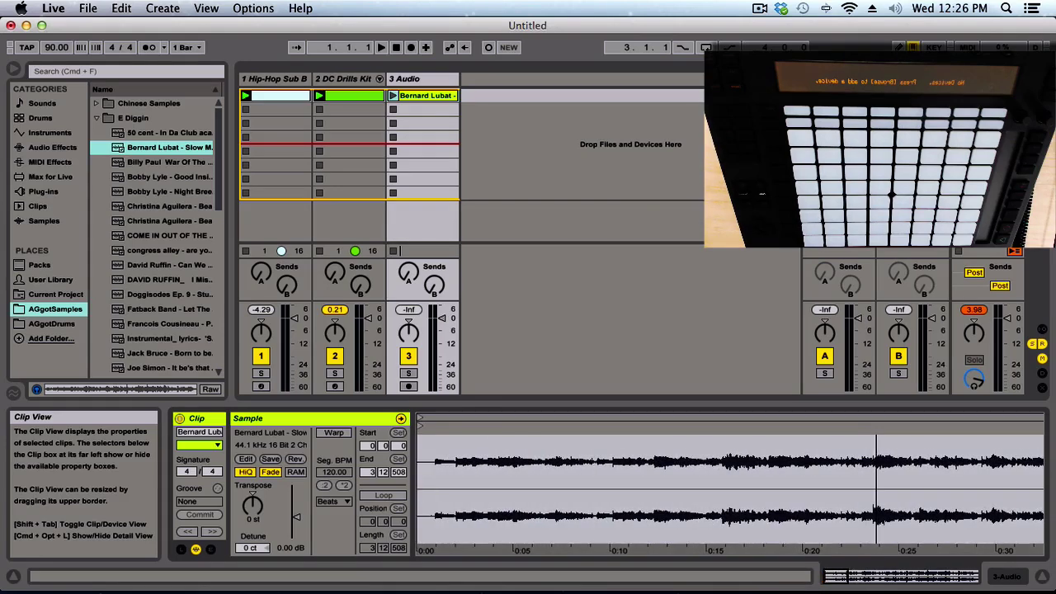
pyautogui.click(682, 467)
pyautogui.moveTo(682, 467); pyautogui.dragTo(1002, 444)
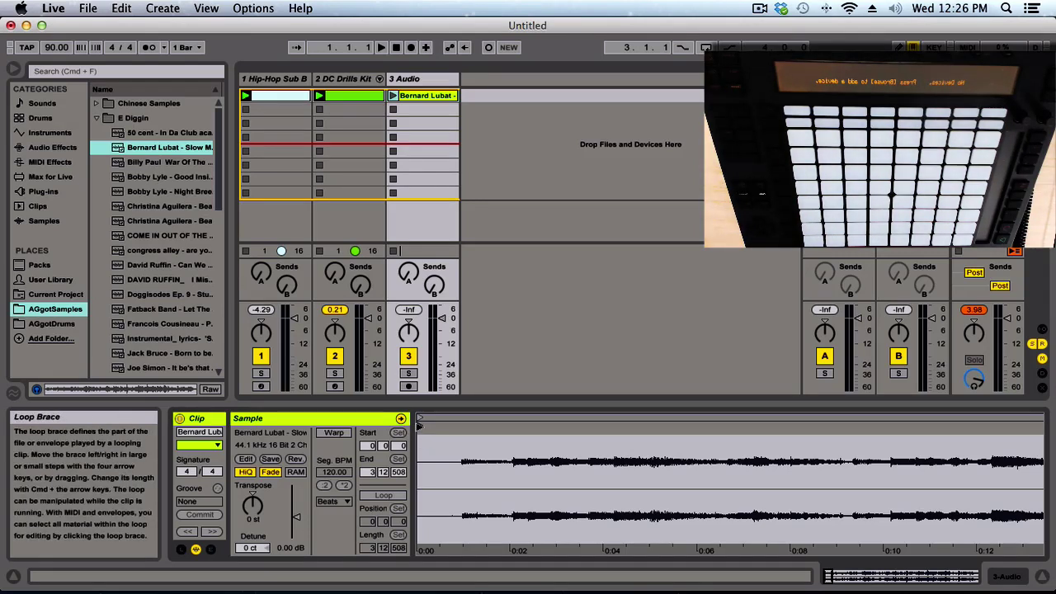
pyautogui.moveTo(419, 425); pyautogui.dragTo(463, 428)
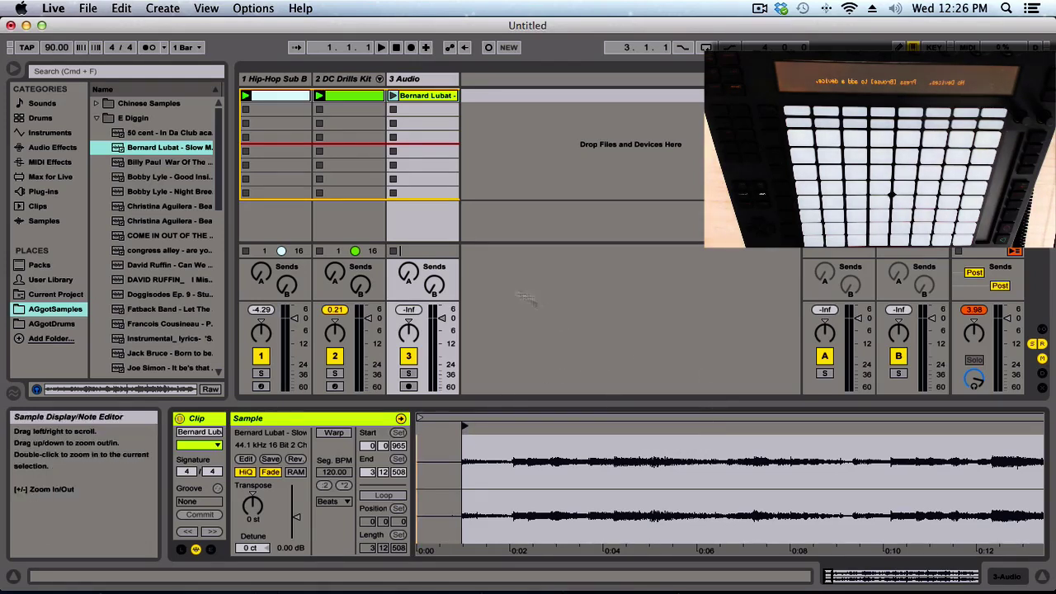
# Play the clip and set its start marker as 1.1.1, warping the sample at 90 BPM
pyautogui.press('space')
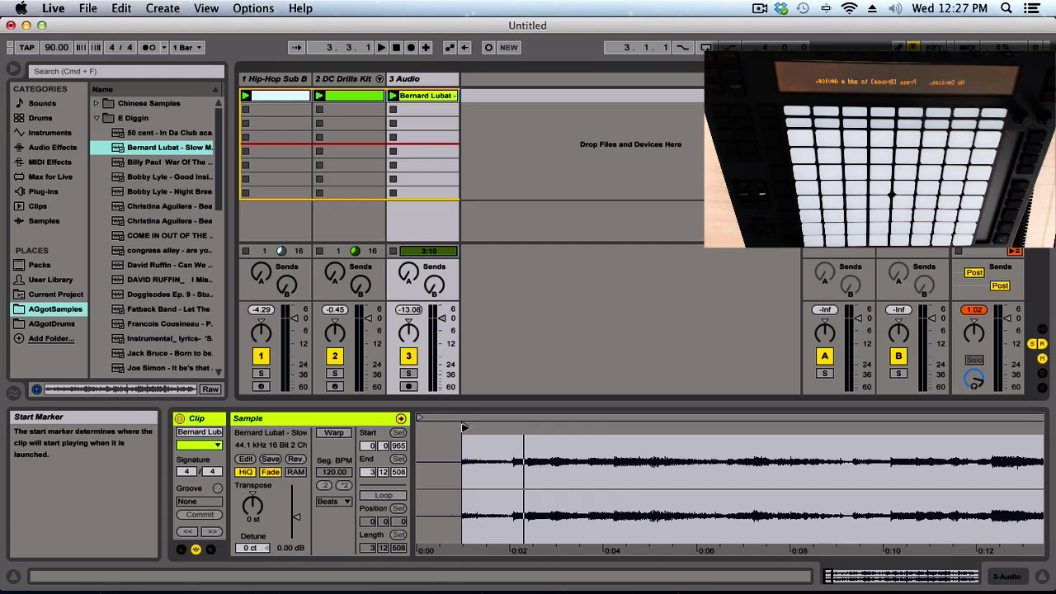
pyautogui.rightClick(463, 429)
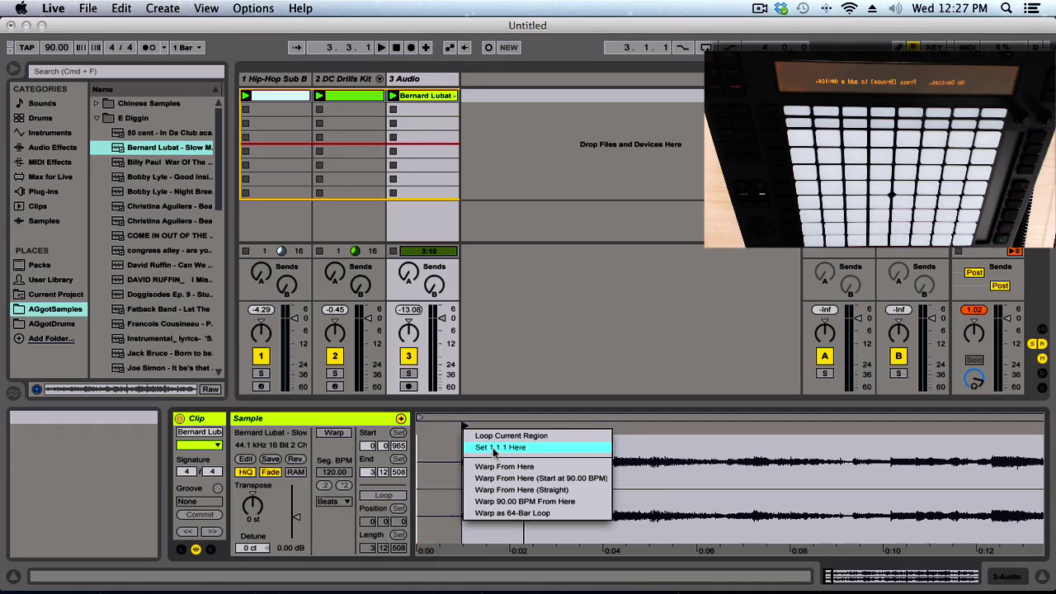
pyautogui.click(495, 450)
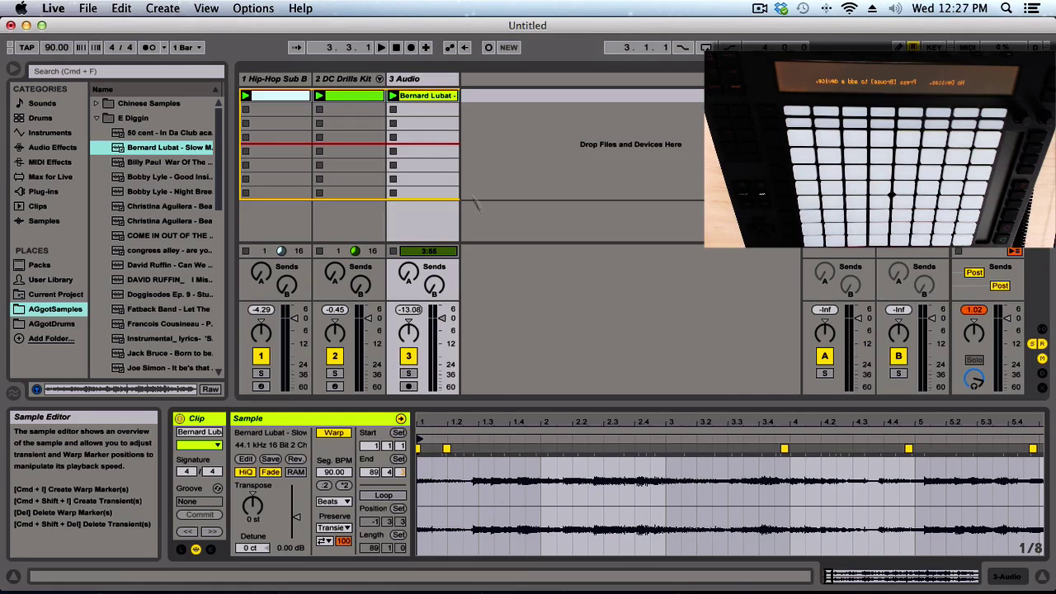
# Delete the DC Drills Kit clip and launch the warped Bernard Lubat clip to audition it
pyautogui.click(349, 96)
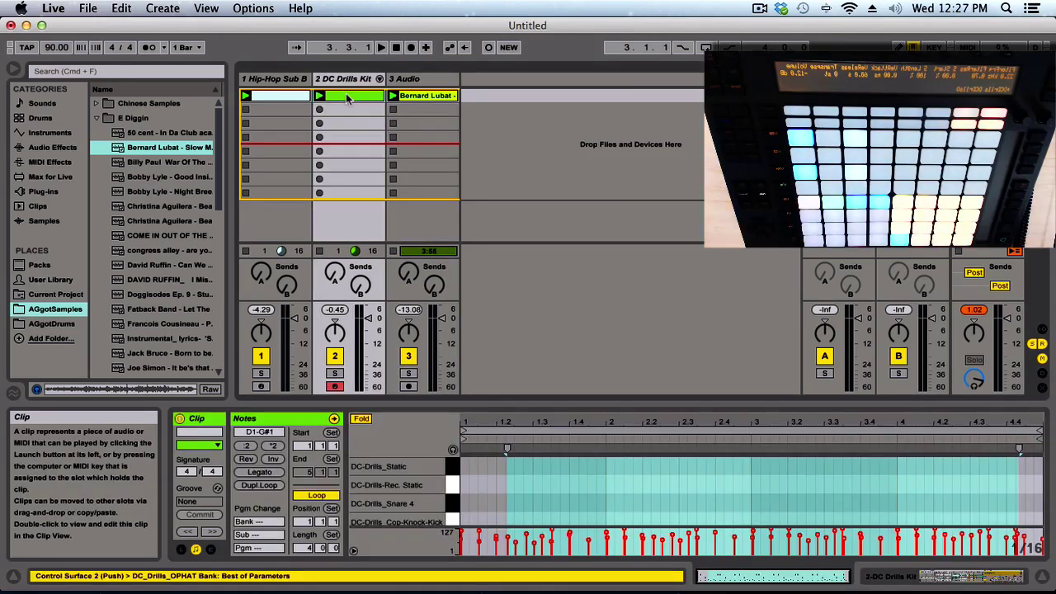
pyautogui.press('Delete')
pyautogui.click(278, 97)
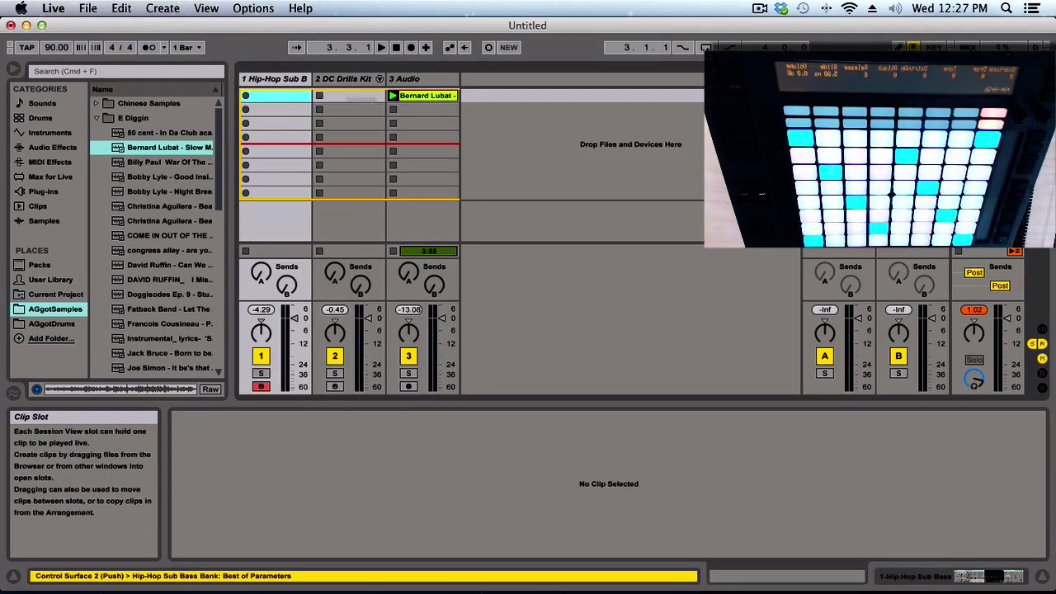
pyautogui.click(426, 95)
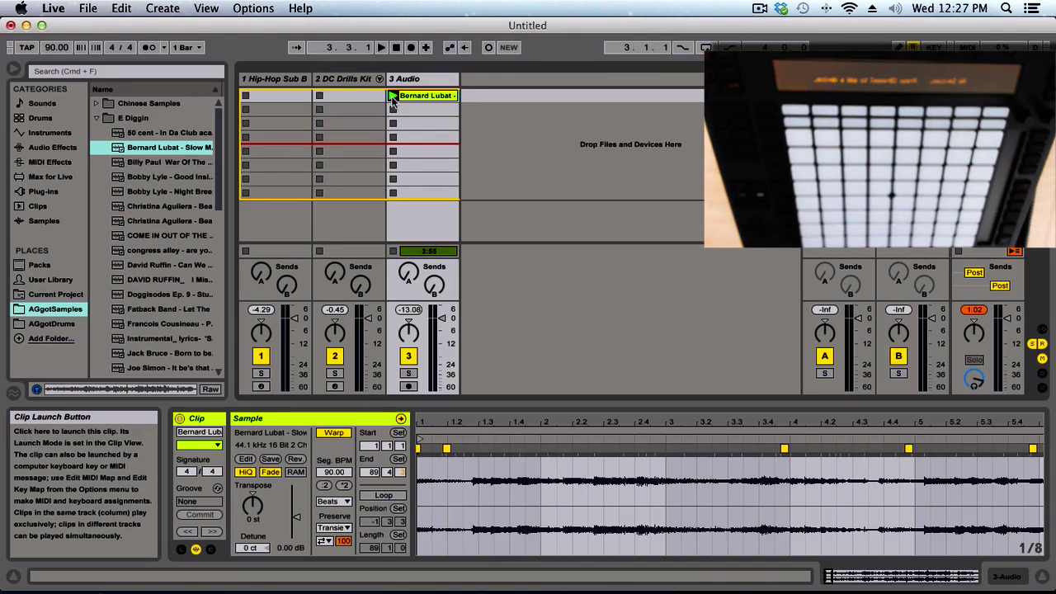
pyautogui.click(393, 96)
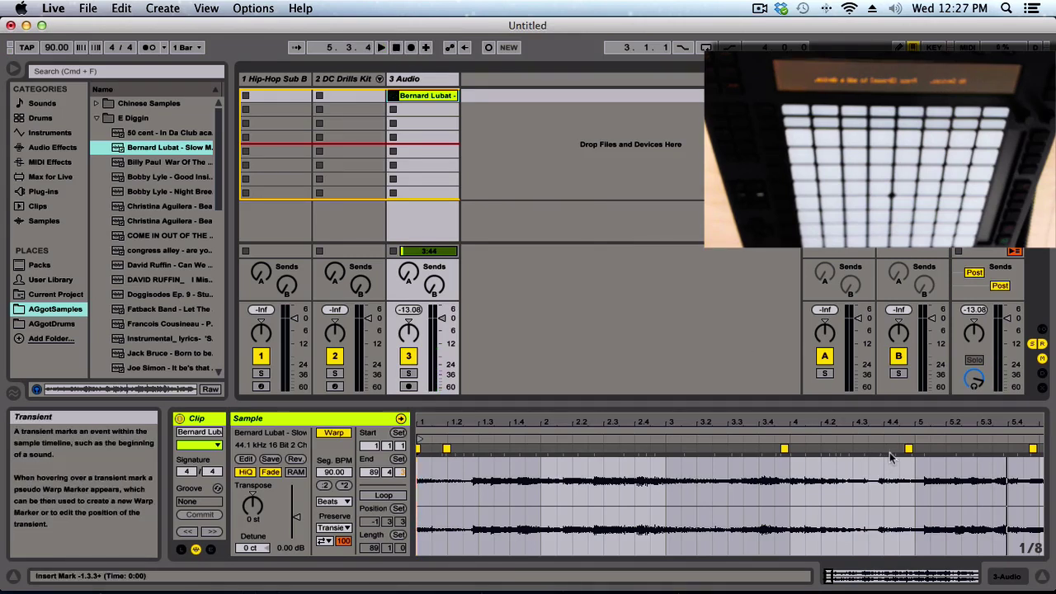
# Select the sample's first four bars, loop that selection, and crop the sample to it
pyautogui.moveTo(892, 459); pyautogui.dragTo(767, 459)
pyautogui.moveTo(763, 495); pyautogui.dragTo(446, 493)
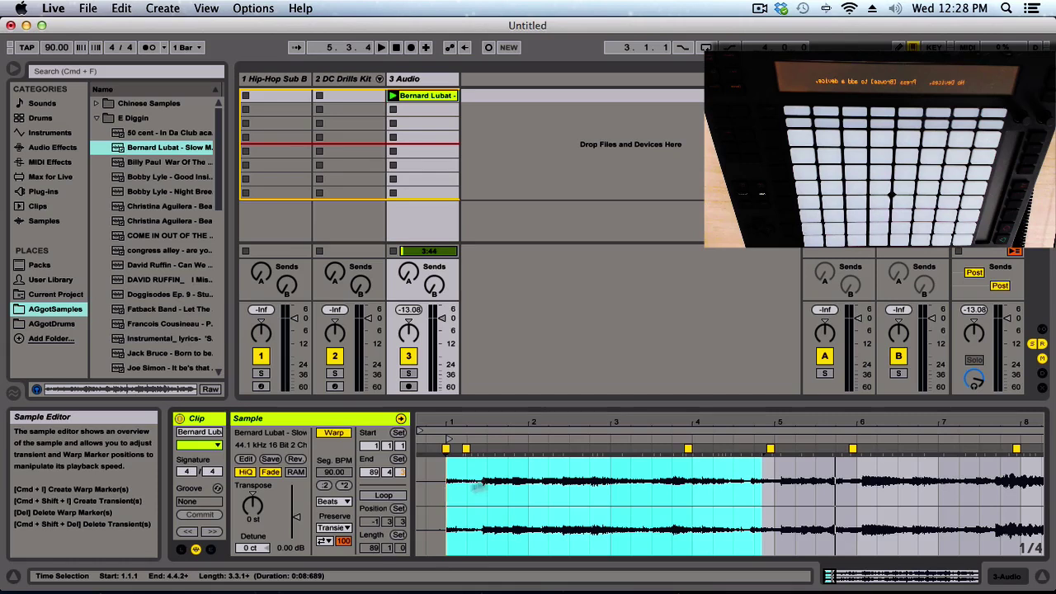
pyautogui.rightClick(580, 500)
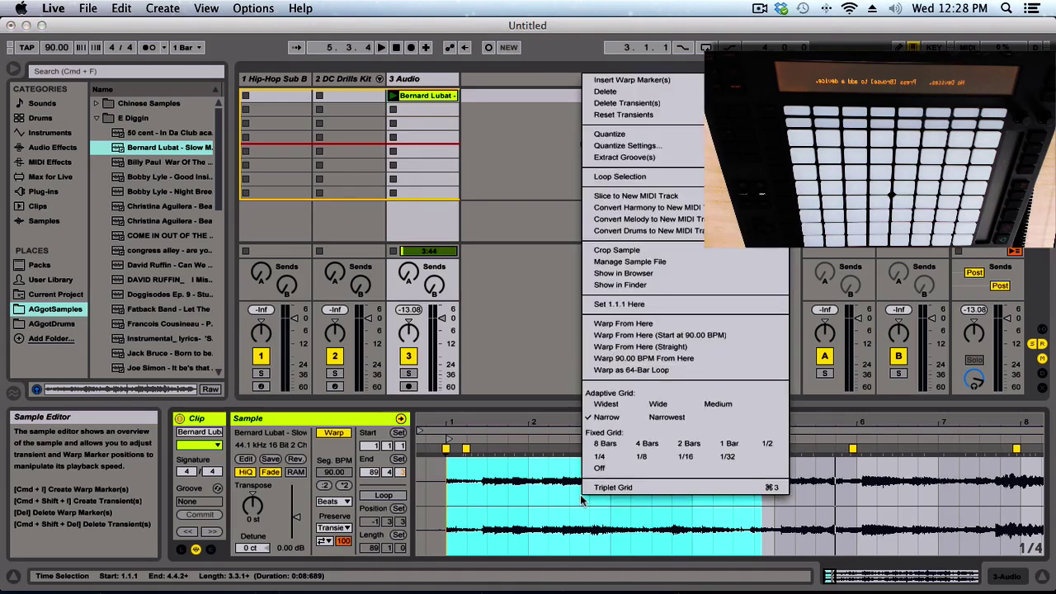
pyautogui.click(656, 177)
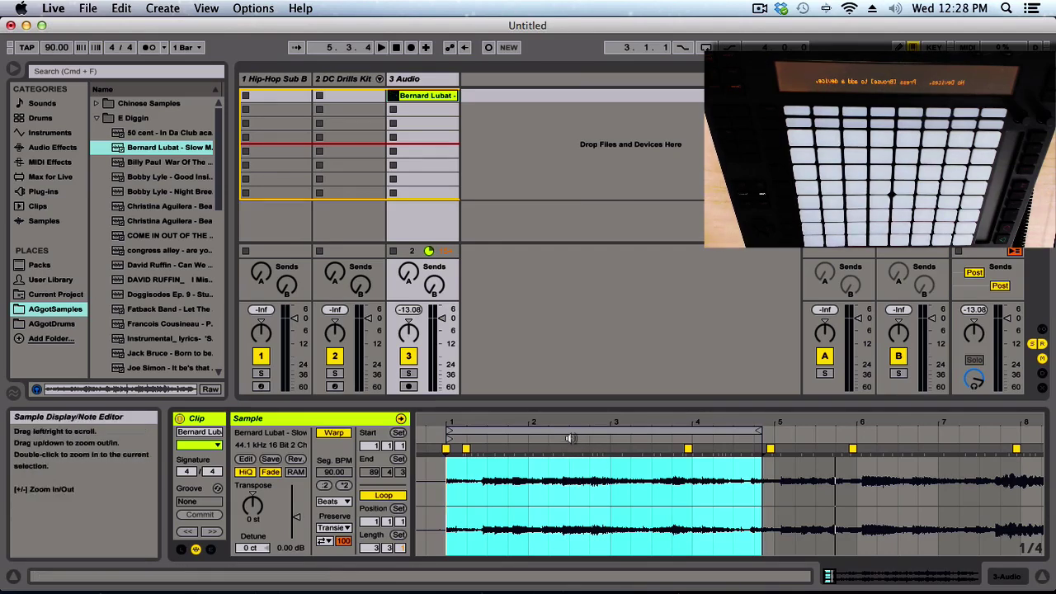
pyautogui.rightClick(575, 502)
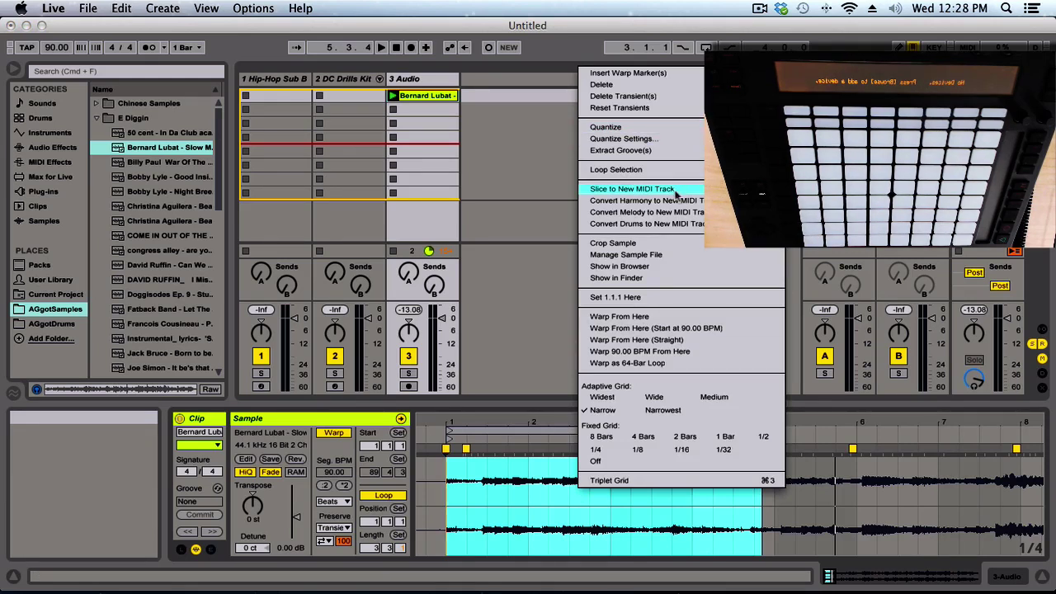
pyautogui.click(654, 245)
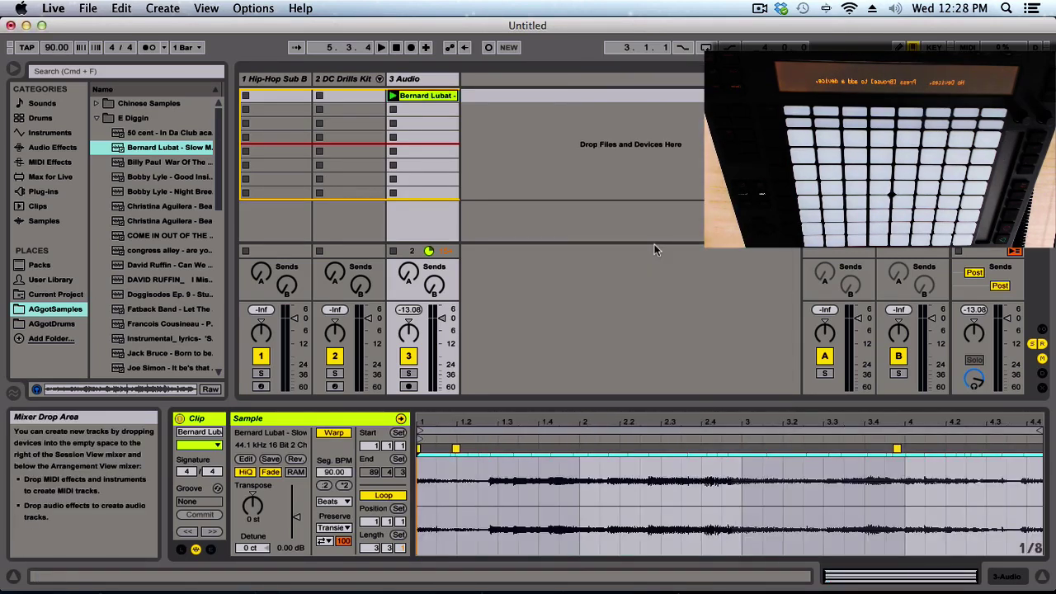
# Slice the cropped loop to a new MIDI track with the MPC preset, giving 16 slices
pyautogui.rightClick(649, 494)
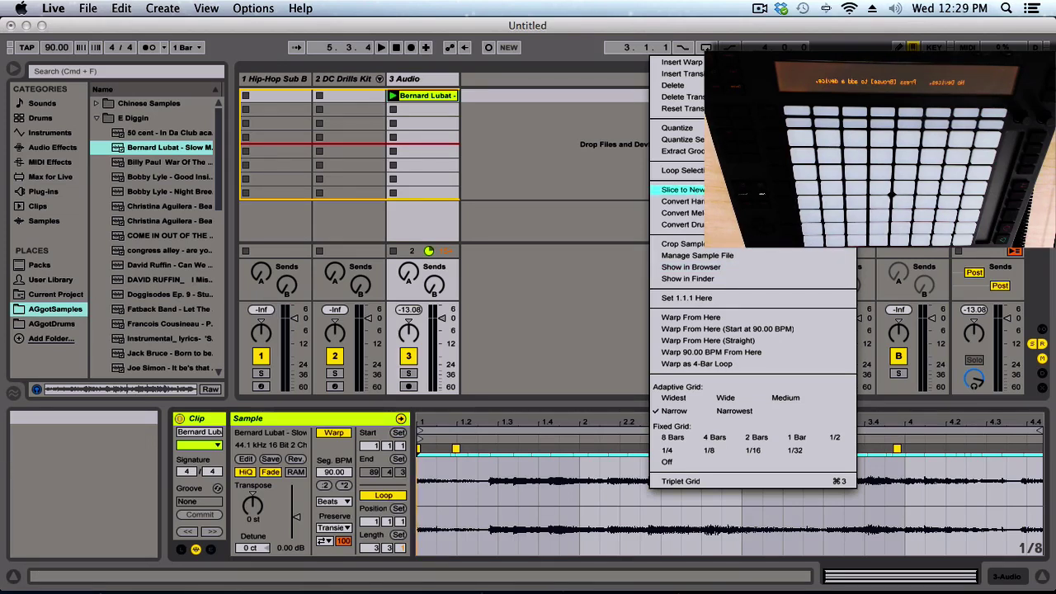
pyautogui.click(683, 189)
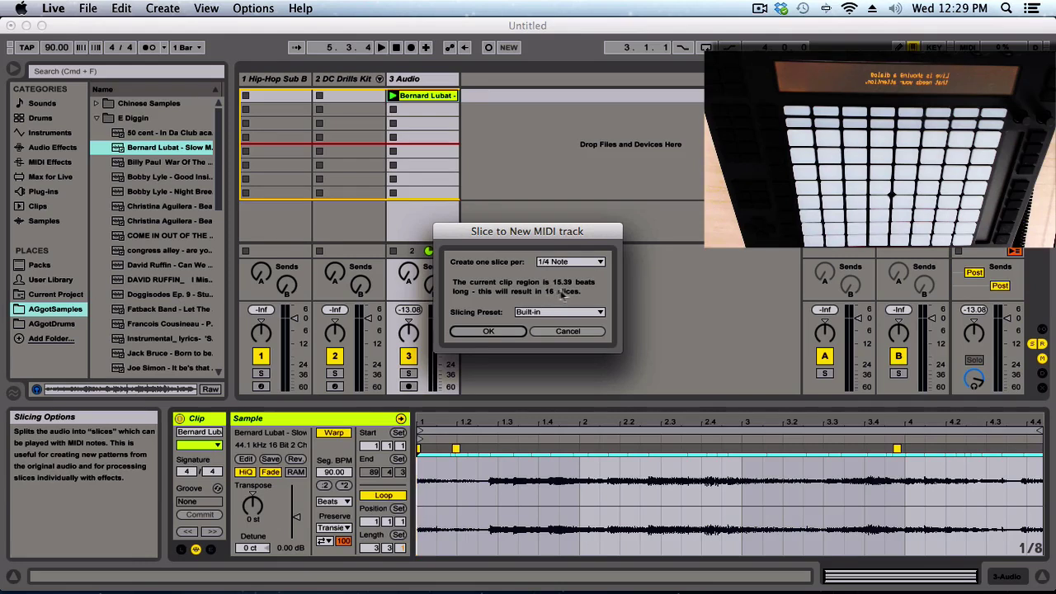
pyautogui.click(587, 319)
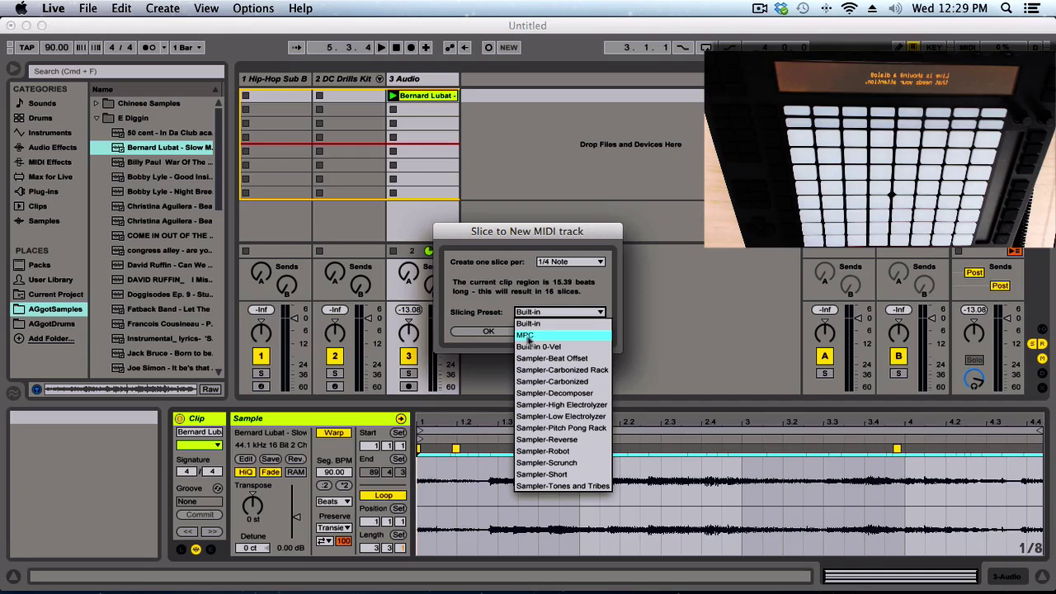
pyautogui.click(528, 337)
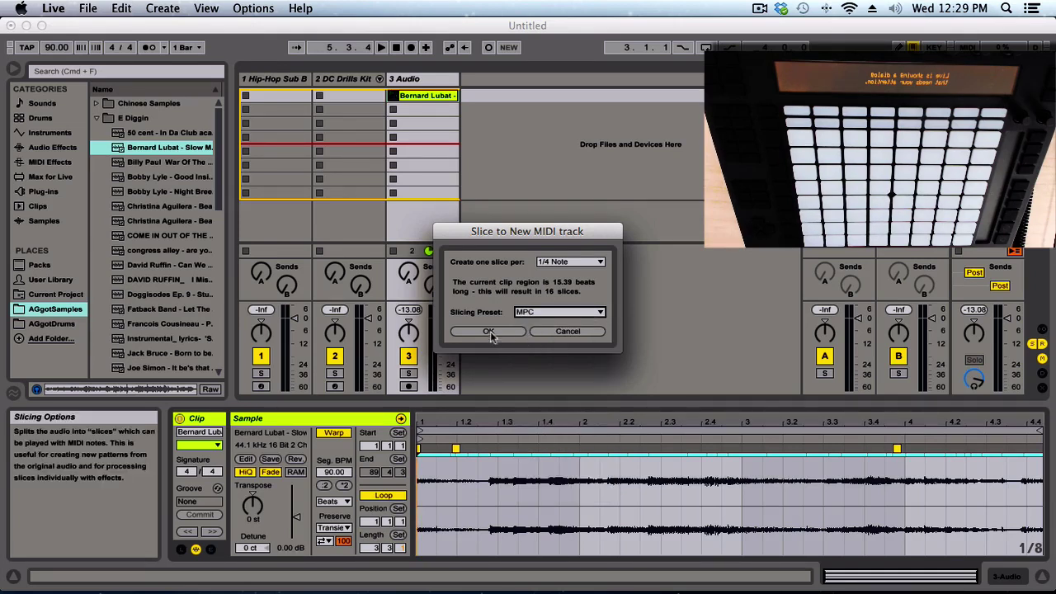
pyautogui.click(489, 332)
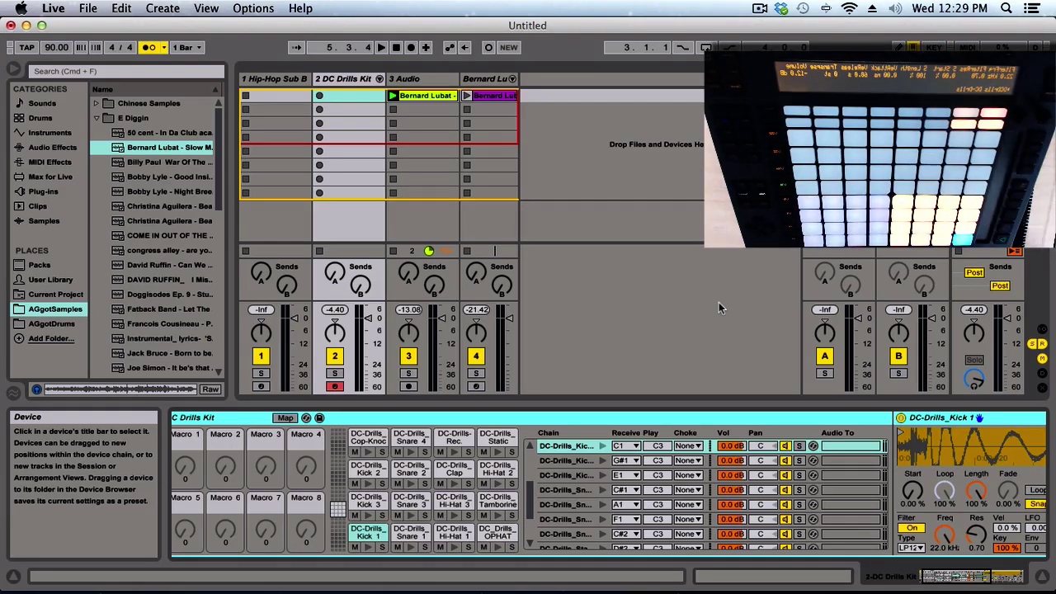
# Delete the sliced MIDI clip on track 4 and the original audio clip on track 3
pyautogui.click(488, 96)
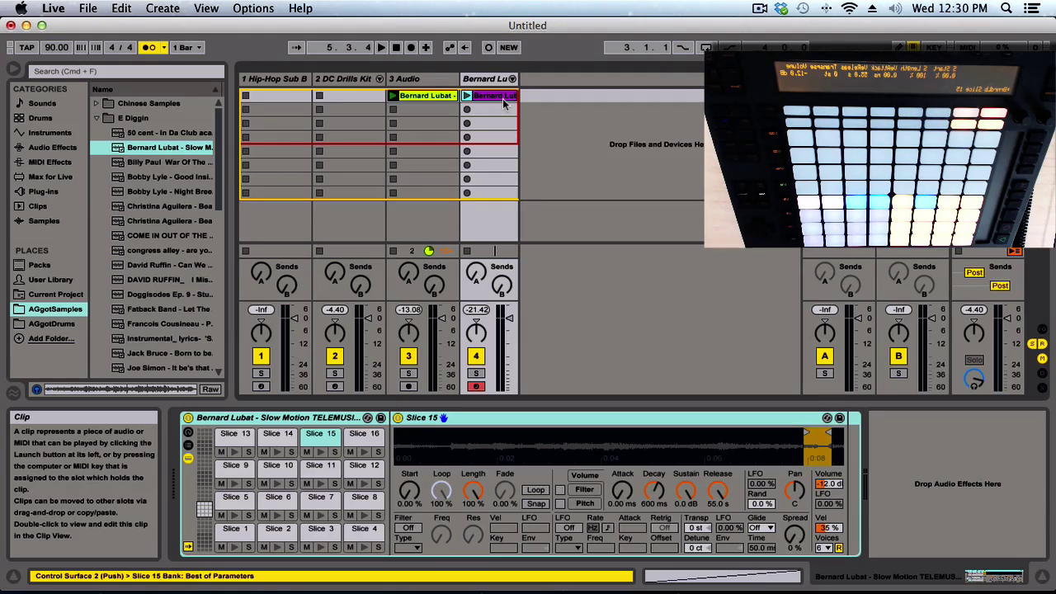
pyautogui.press('Delete')
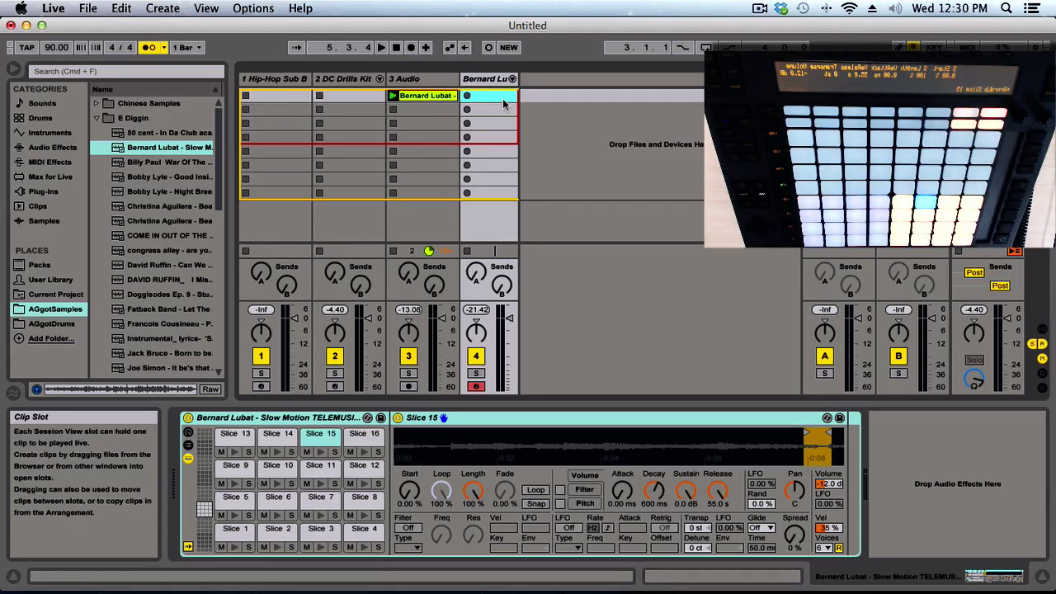
pyautogui.click(426, 97)
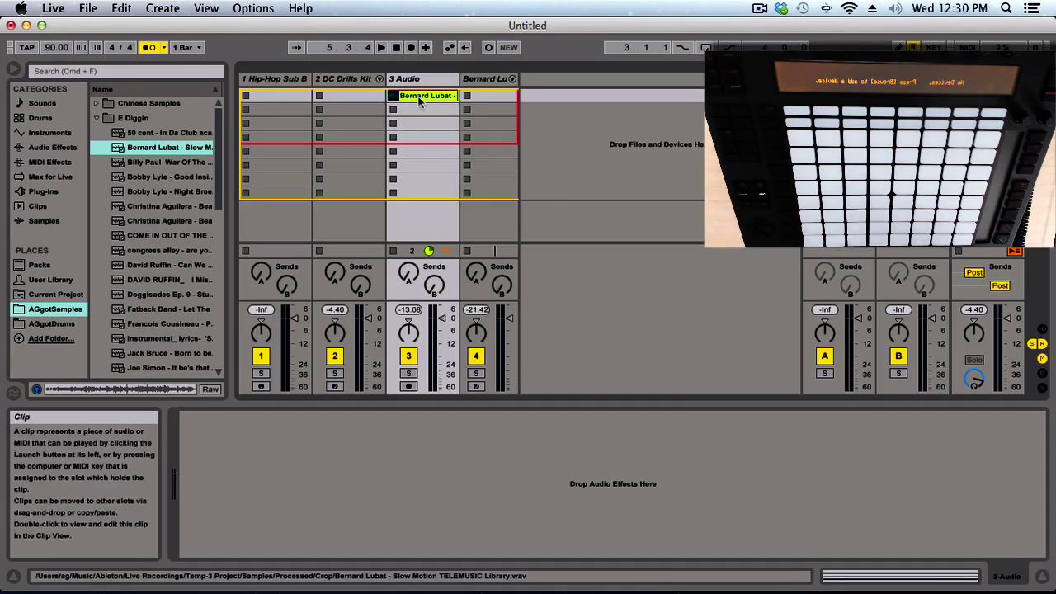
pyautogui.press('Delete')
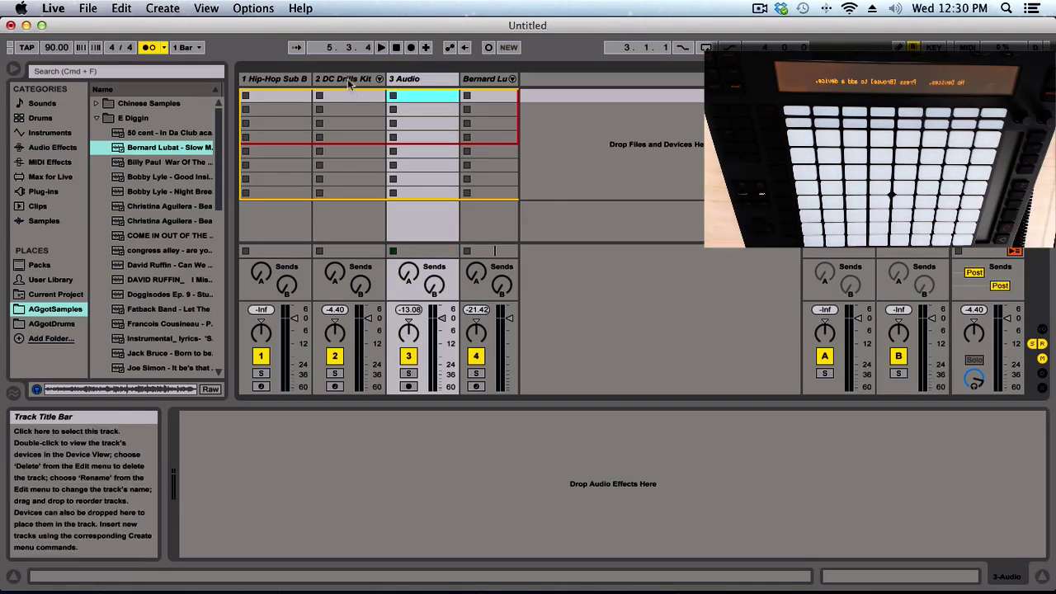
# Arm the DC Drills Kit track, record drums from the Push pads, and play them back
pyautogui.click(349, 80)
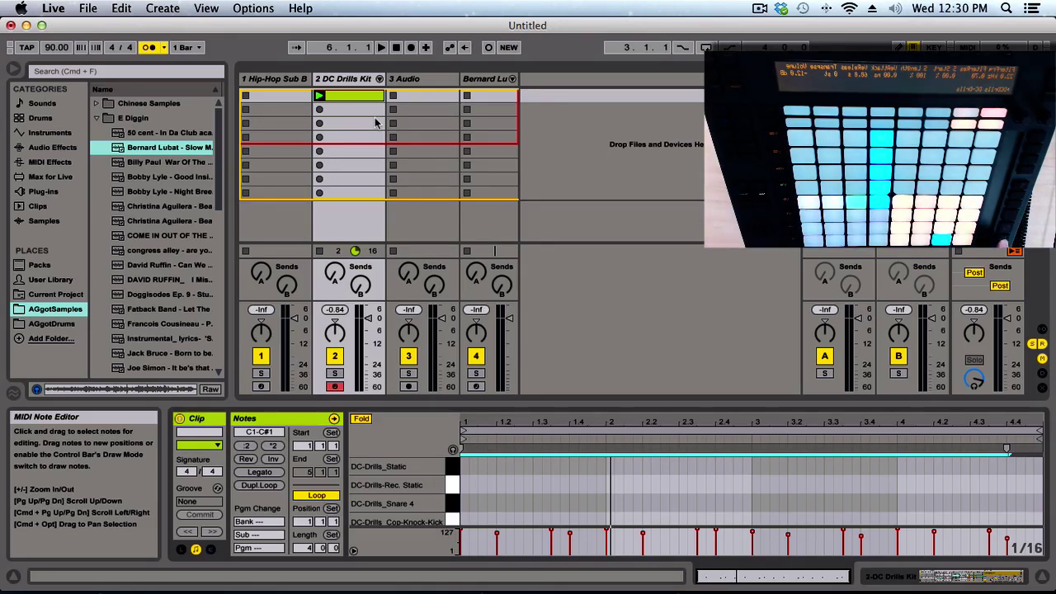
pyautogui.press('space')
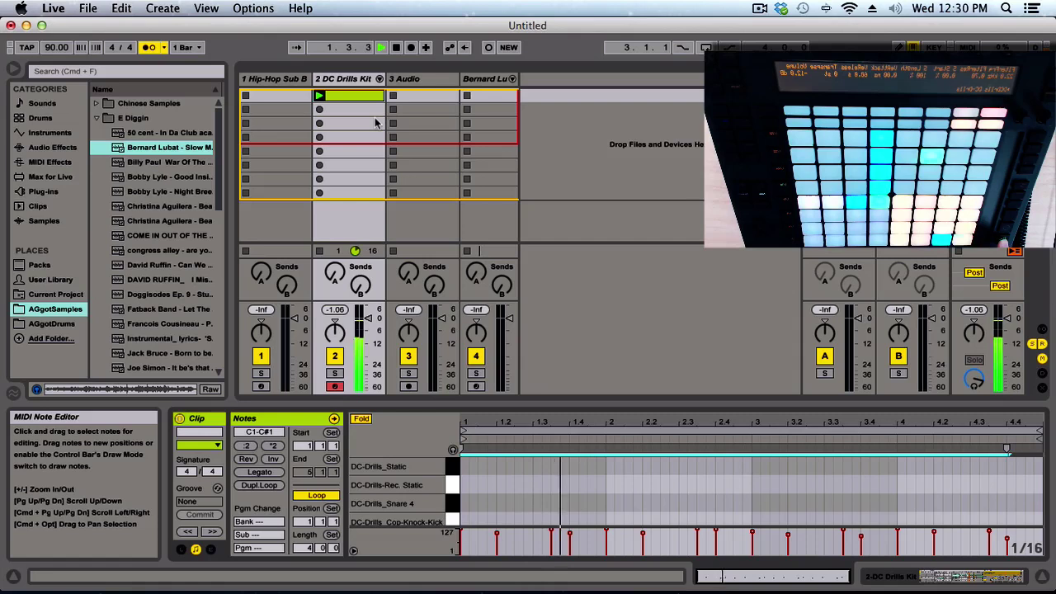